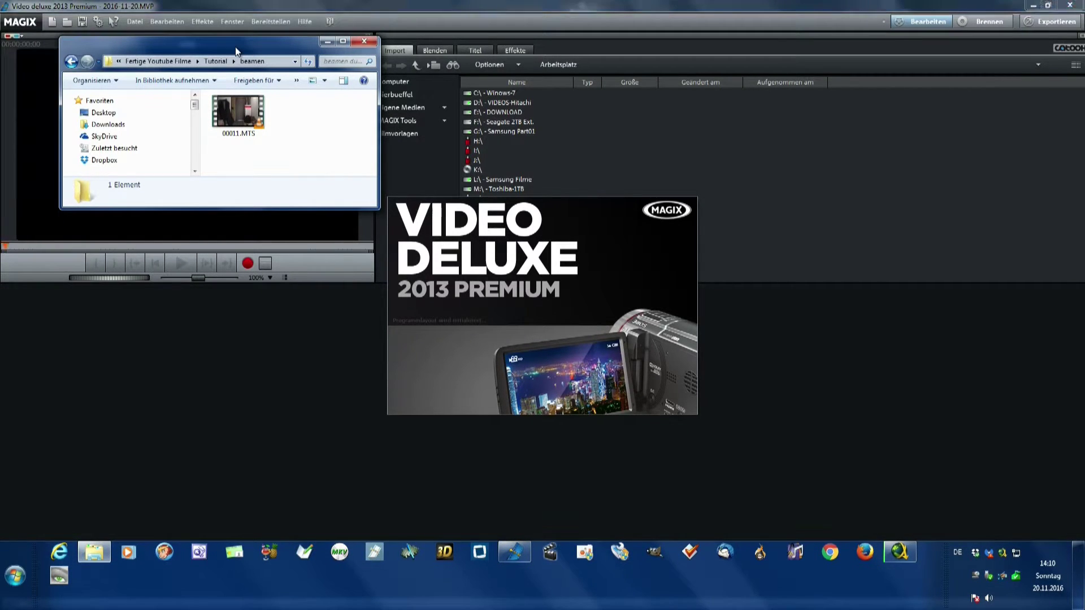
- Import the video 00011.MTS from the beamen folder to the start of the timeline on track 1
left_click_drag(239, 116, 137, 366)
left_click(755, 6)
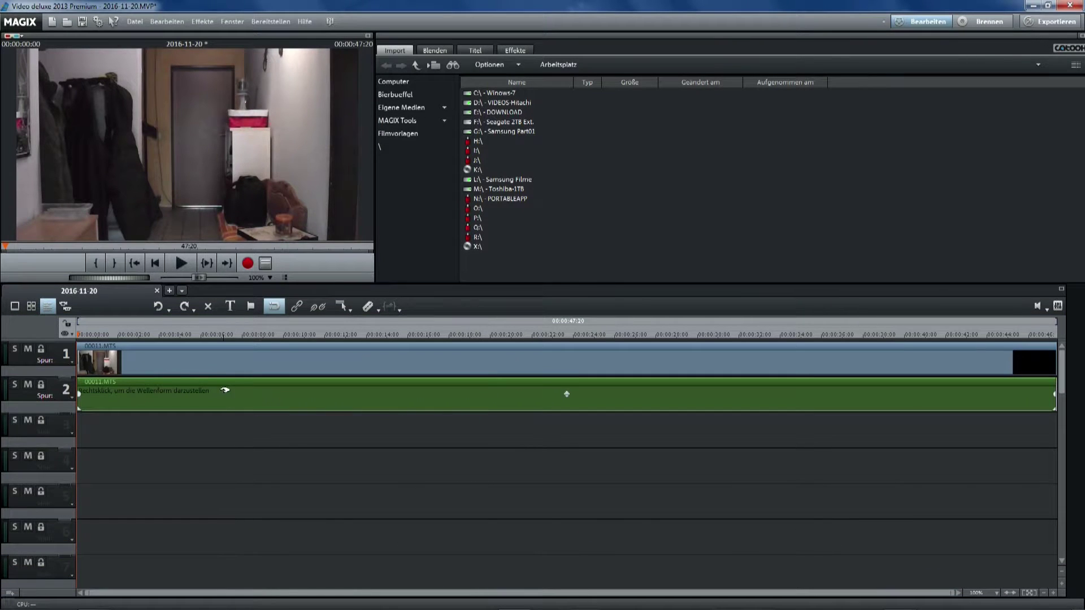
- Split the video at 00:00:14:18, delete the part before the cut and place the remaining clip at the timeline start
left_click_drag(77, 342, 372, 366)
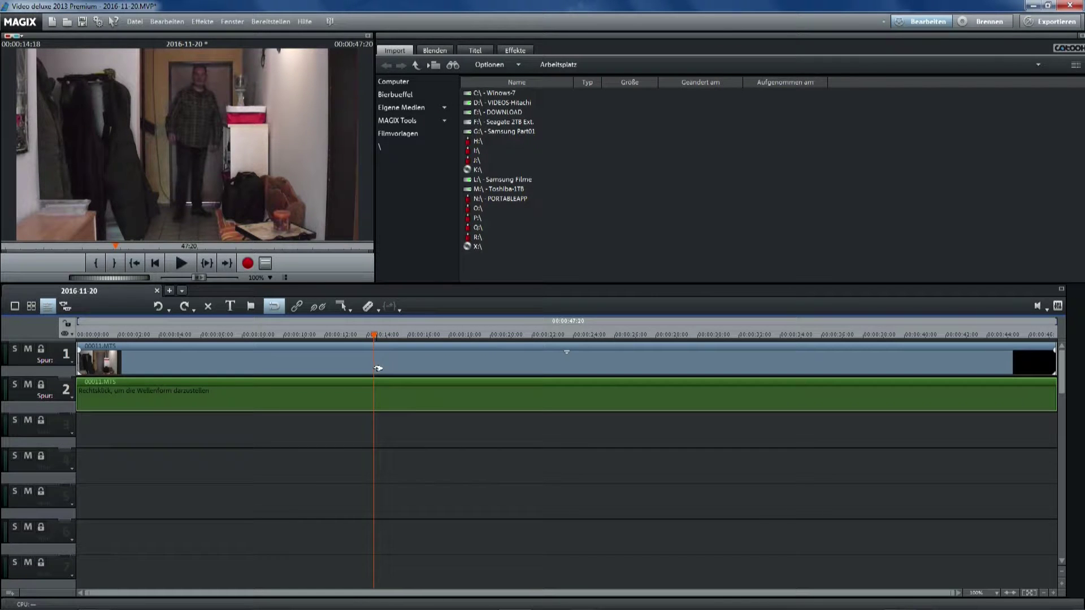
key("t")
left_click(335, 368)
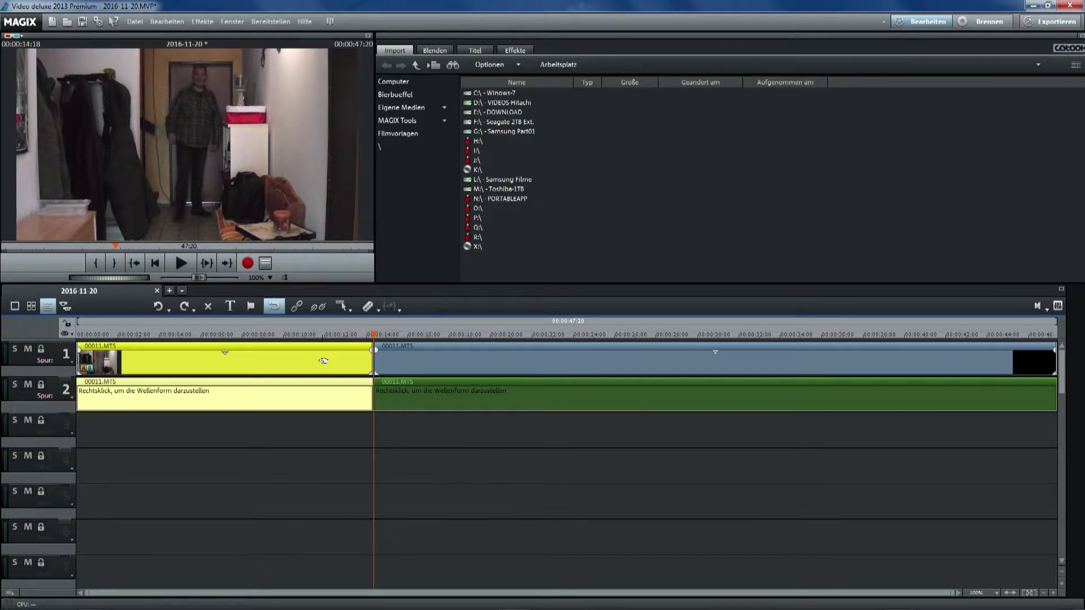
key("Delete")
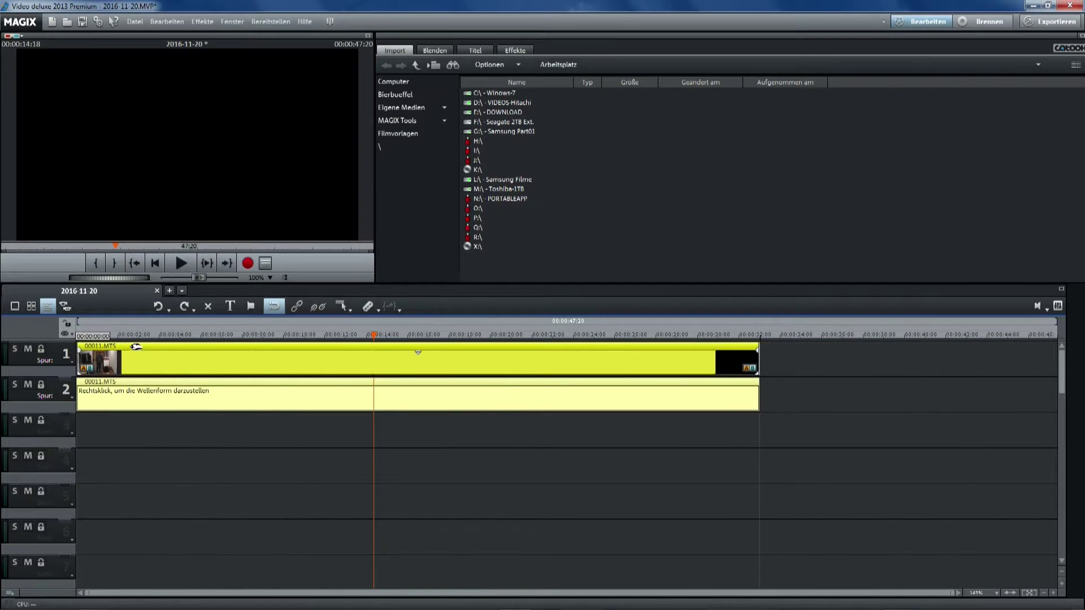
left_click_drag(374, 334, 226, 362)
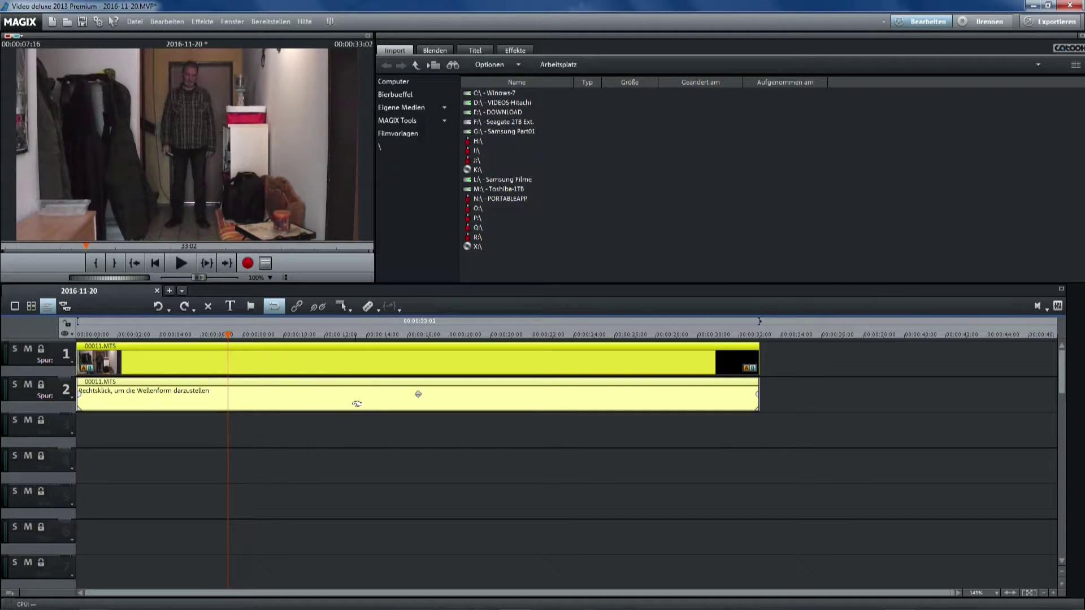
key("t")
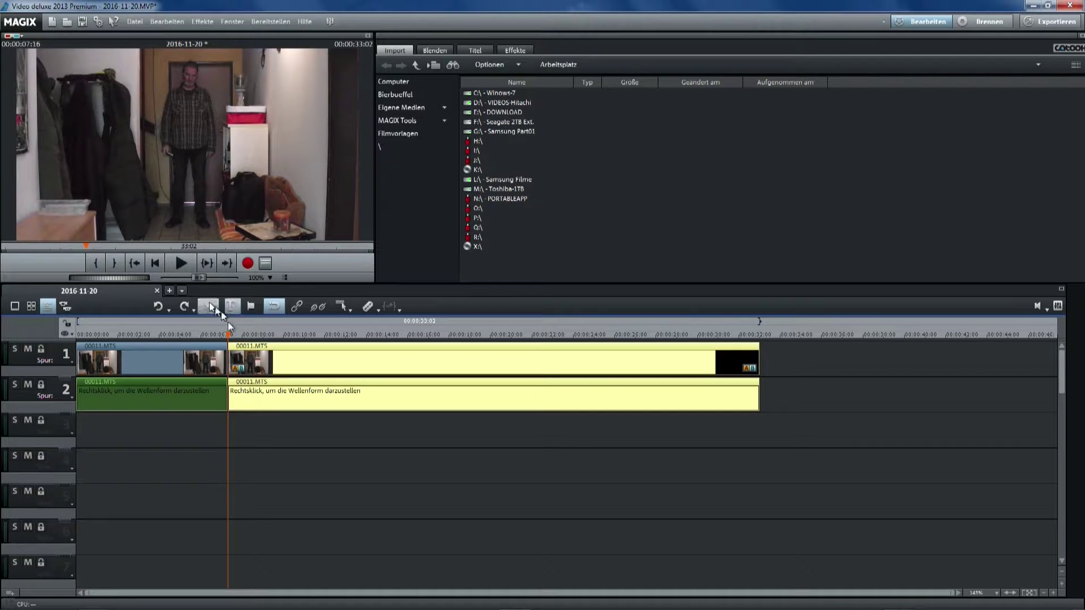
left_click(160, 306)
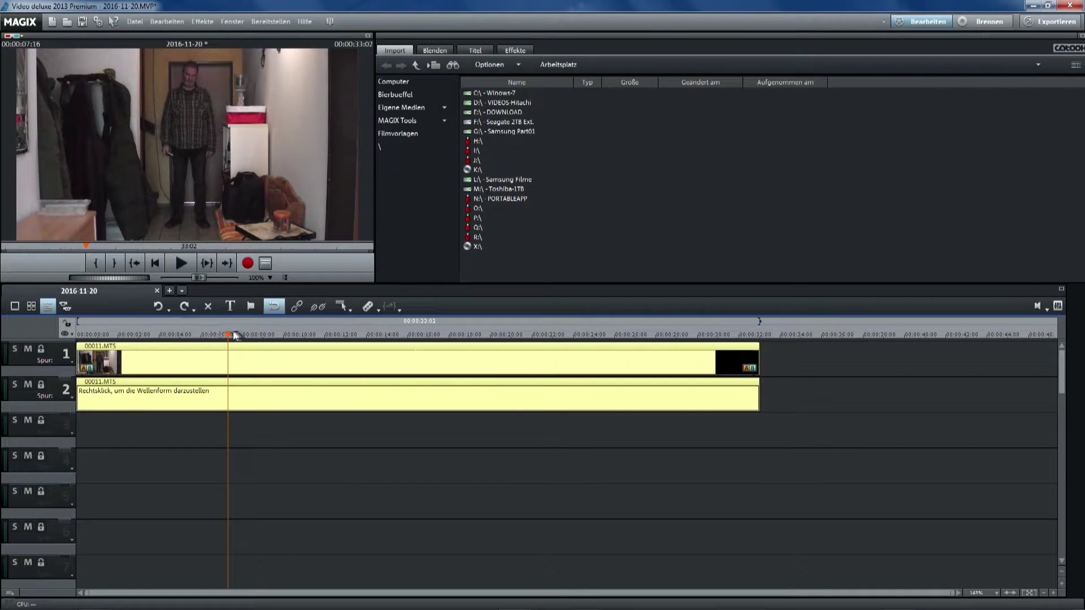
- Cut out the section between 00:00:15:02 and 00:00:20:46 and close the gap by moving the rear clip against the first
left_click_drag(228, 334, 387, 358)
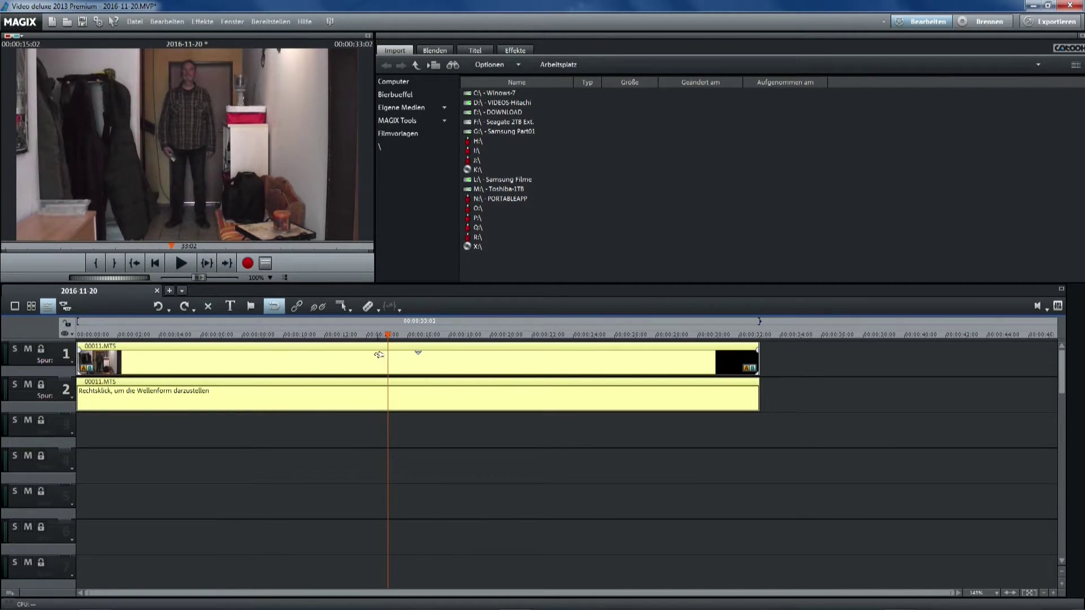
key("t")
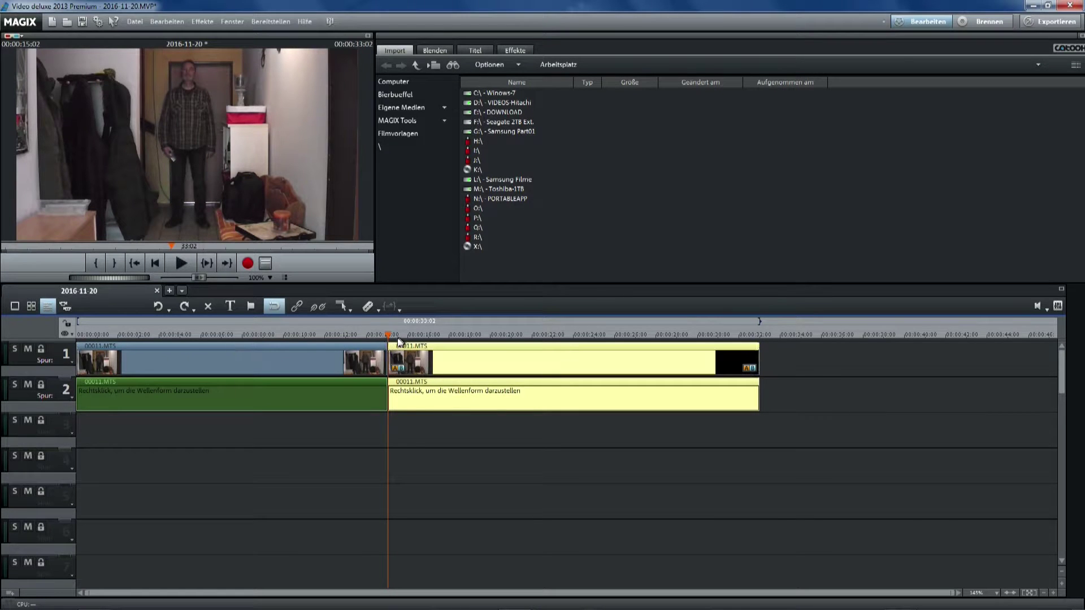
left_click_drag(387, 358, 510, 359)
key("t")
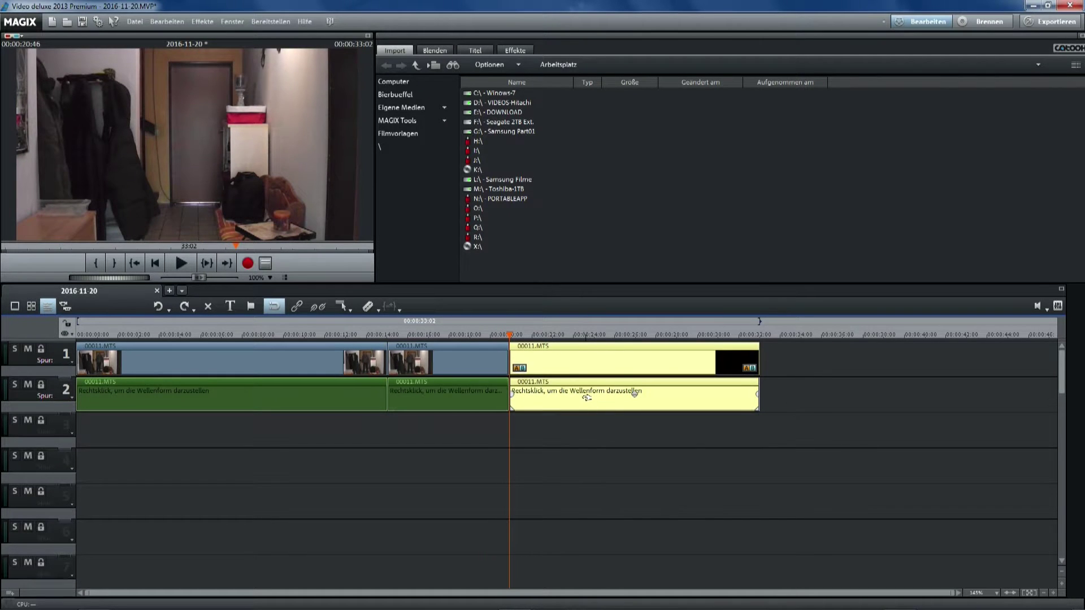
left_click(459, 365)
key("Delete")
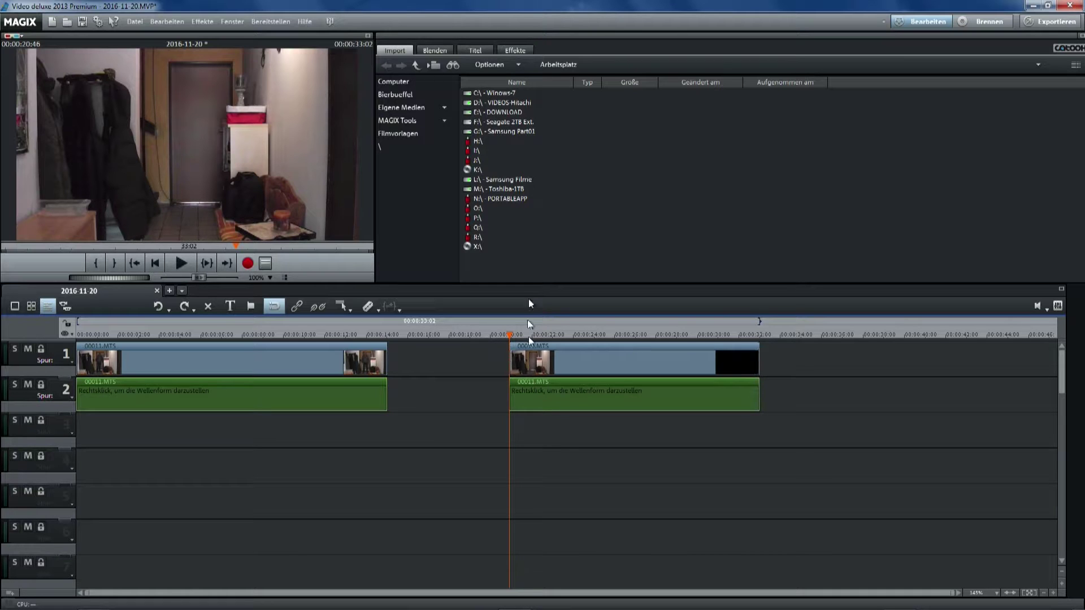
left_click(439, 51)
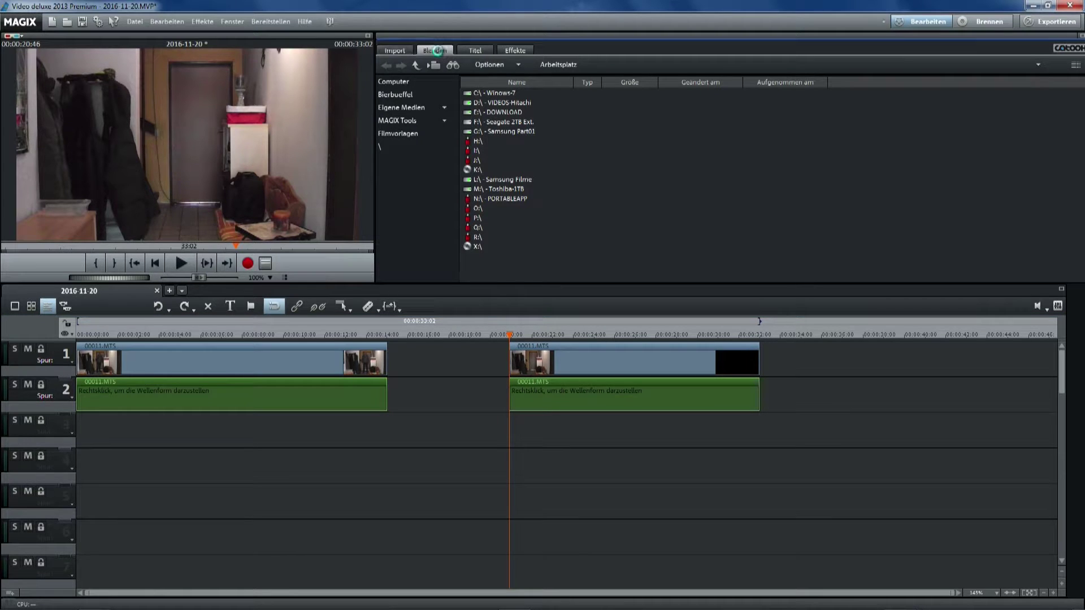
left_click_drag(617, 346, 497, 345)
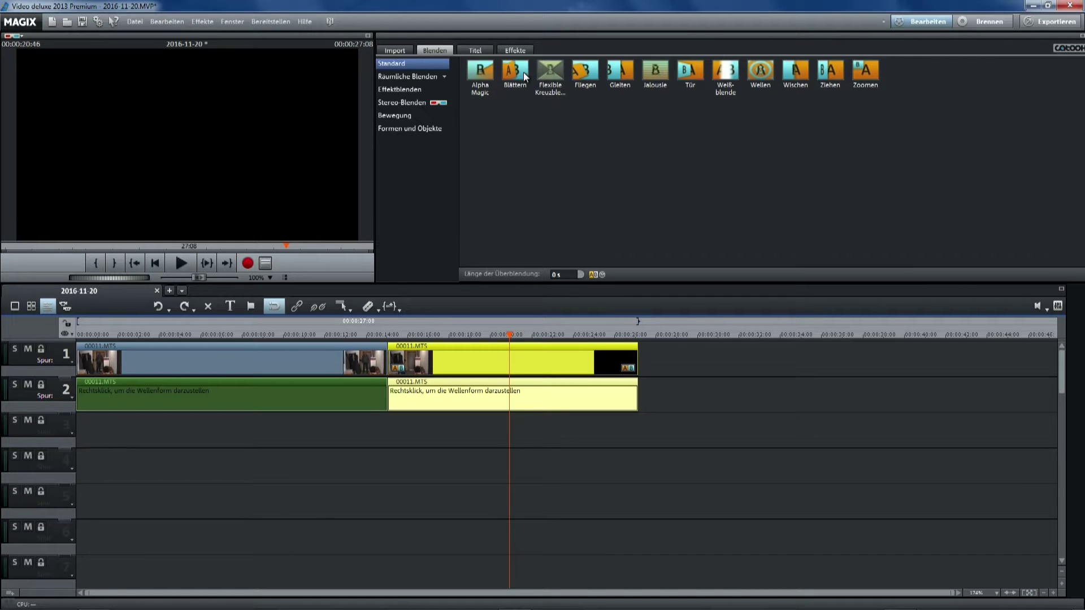
- Look through the 3D Standard, 3D Folgen, 3D Morph, 3D Kachel and Effektblenden transitions and the options for downloading extra video effects
left_click(431, 76)
left_click(415, 88)
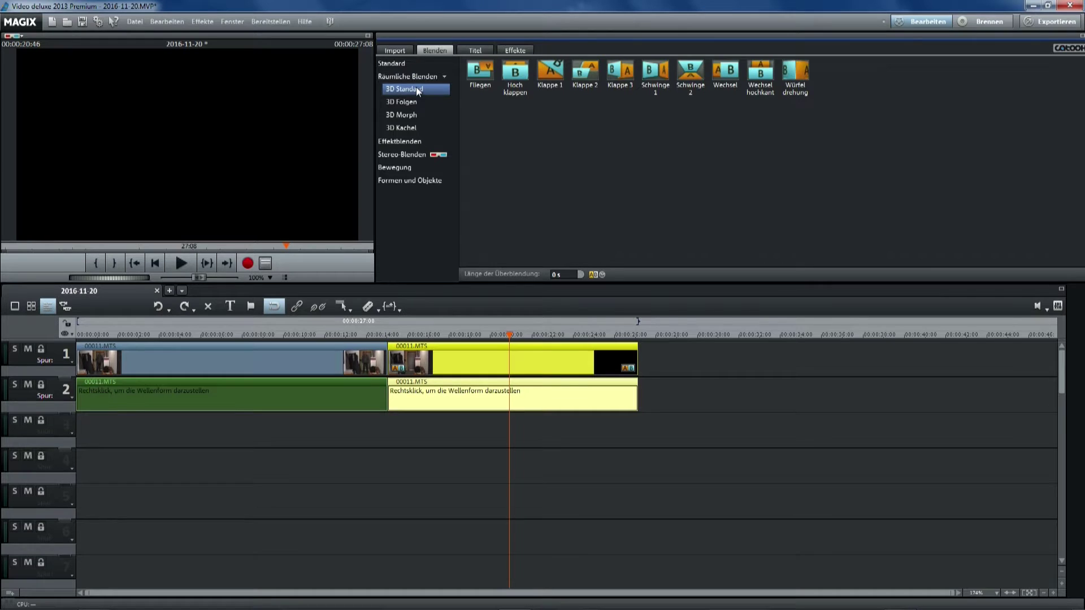
left_click(405, 100)
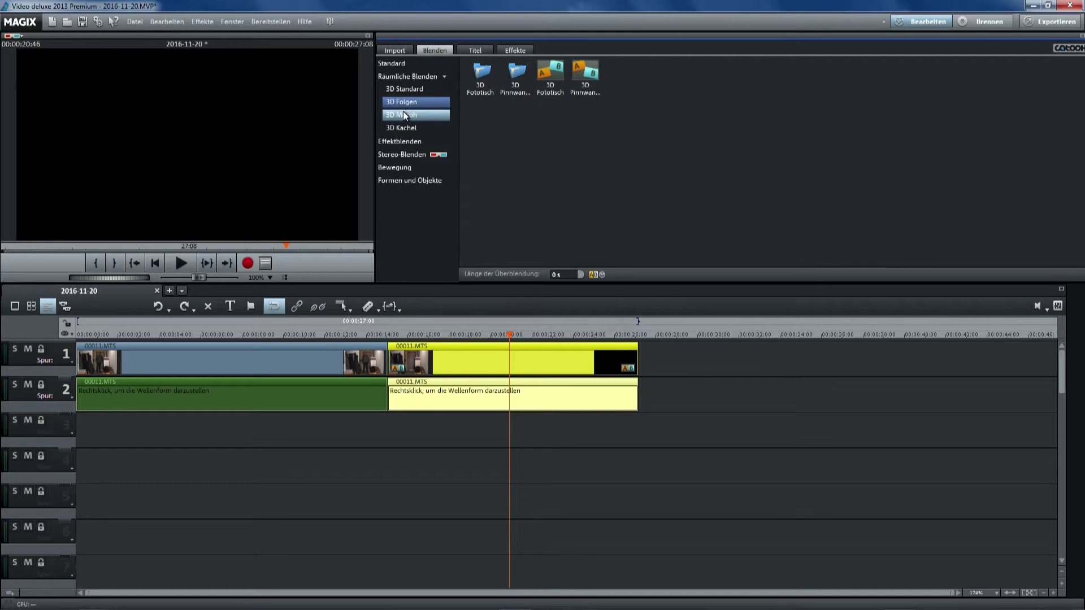
left_click(404, 115)
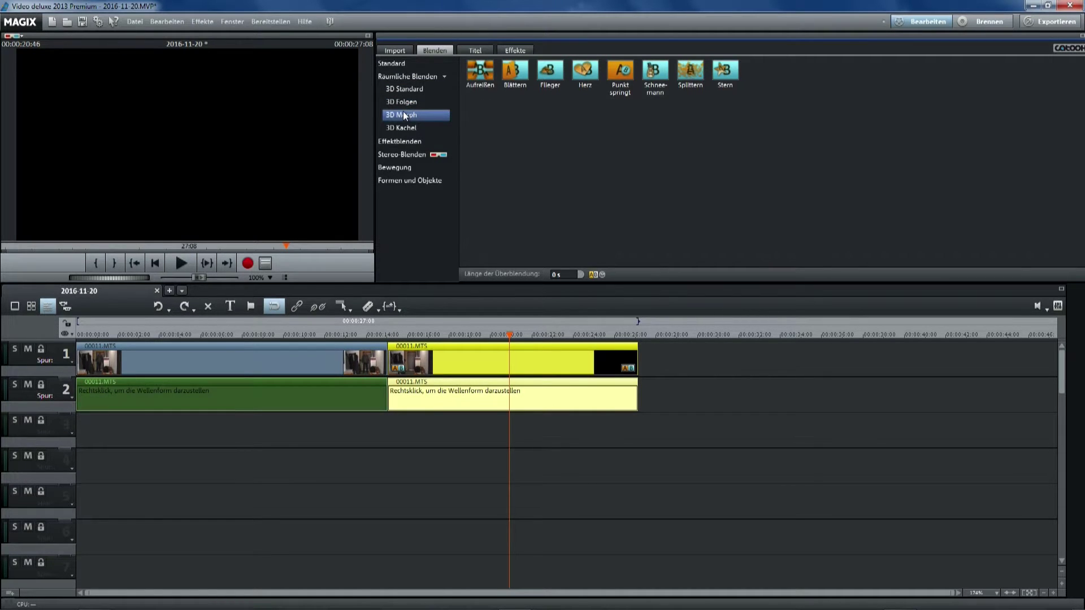
left_click(395, 127)
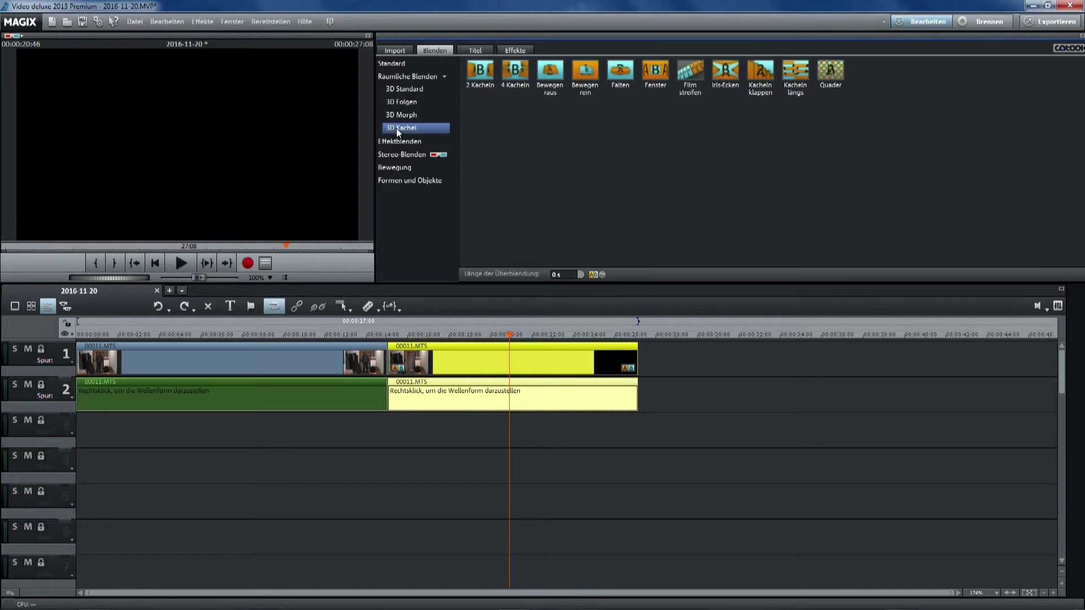
left_click(400, 141)
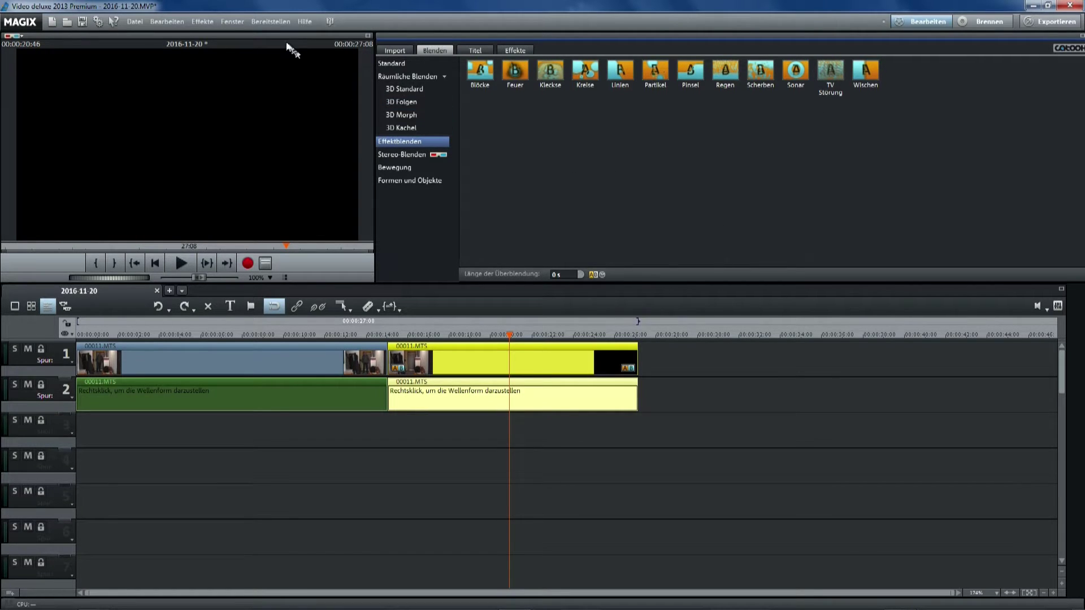
left_click(306, 23)
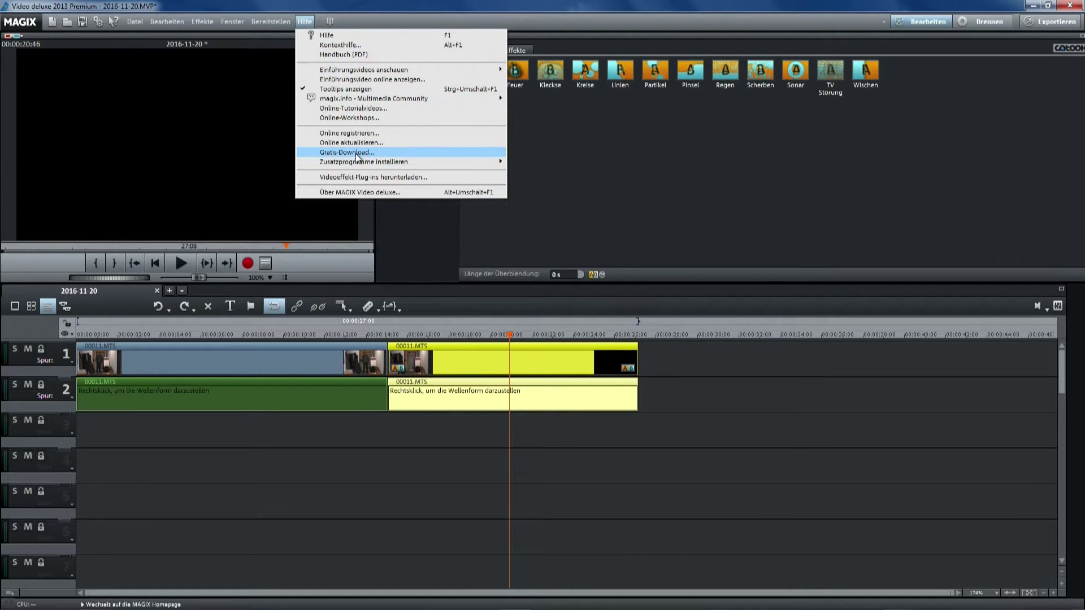
mouse_move(358, 166)
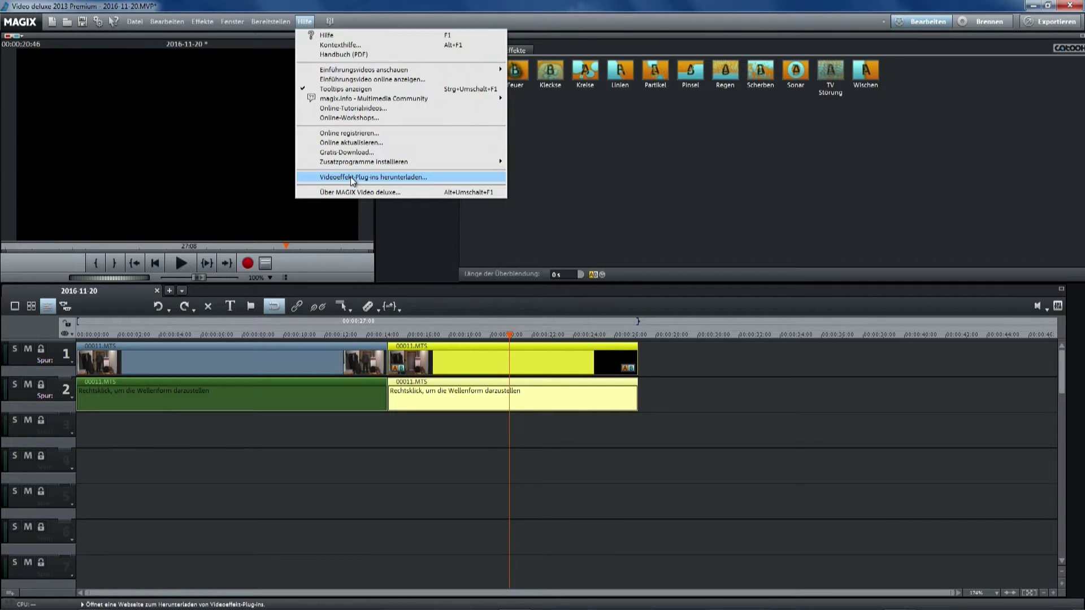
left_click(883, 197)
- Apply the TV Störung transition between the two clips and preview it from 00:00:13:18
left_click_drag(830, 74, 403, 373)
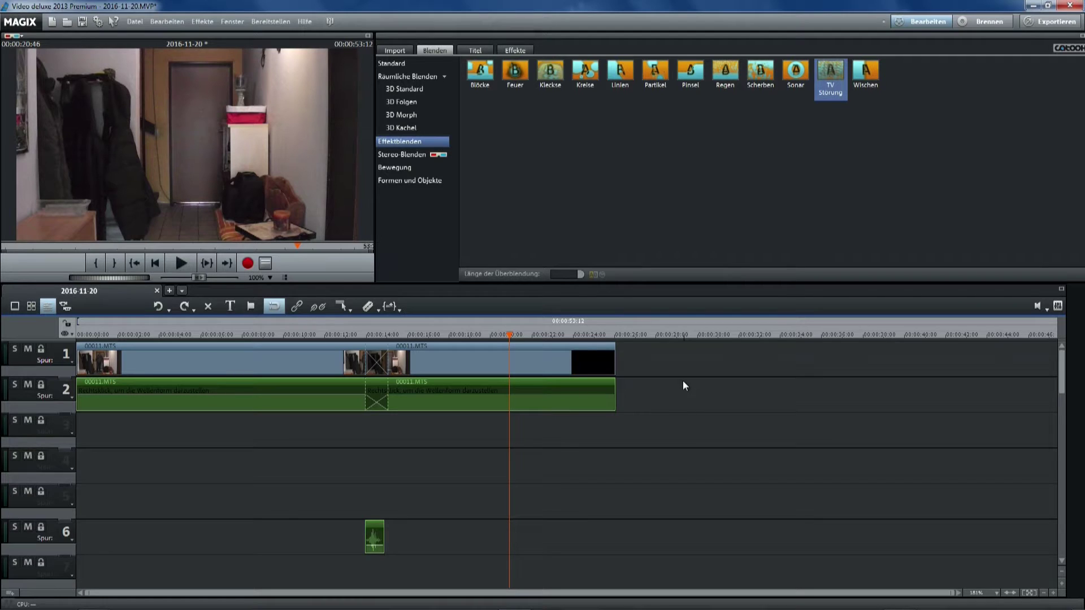
left_click_drag(508, 336, 353, 336)
left_click(180, 265)
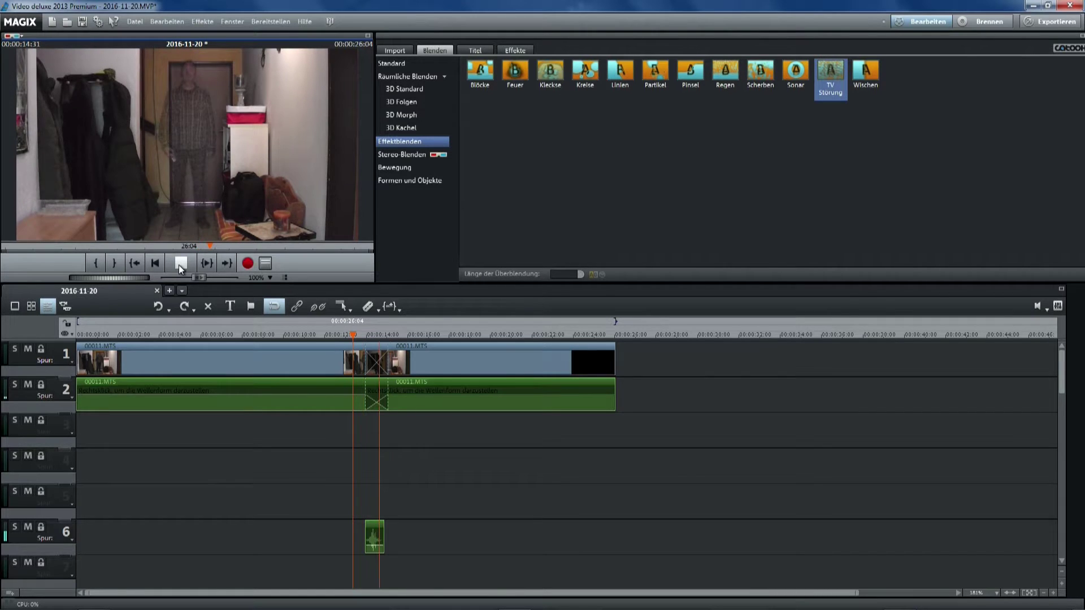
left_click(181, 264)
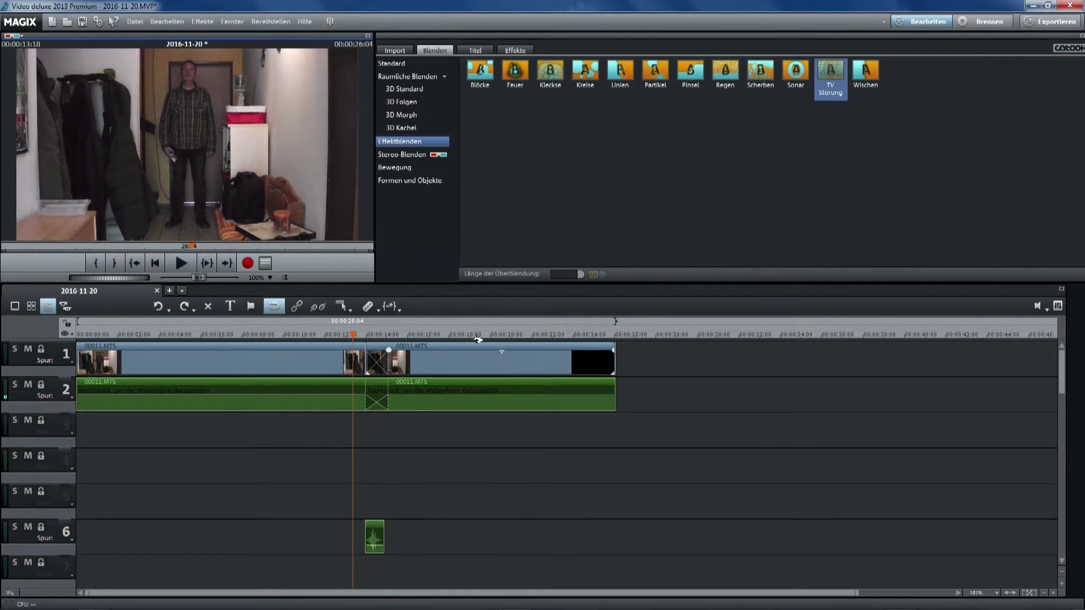
- Move the rear clip to start at 00:00:05:44, overlapping the first clip in a 9 s crossfade, and play the film from the beginning
left_click_drag(354, 334, 197, 346)
left_click_drag(498, 350, 334, 352)
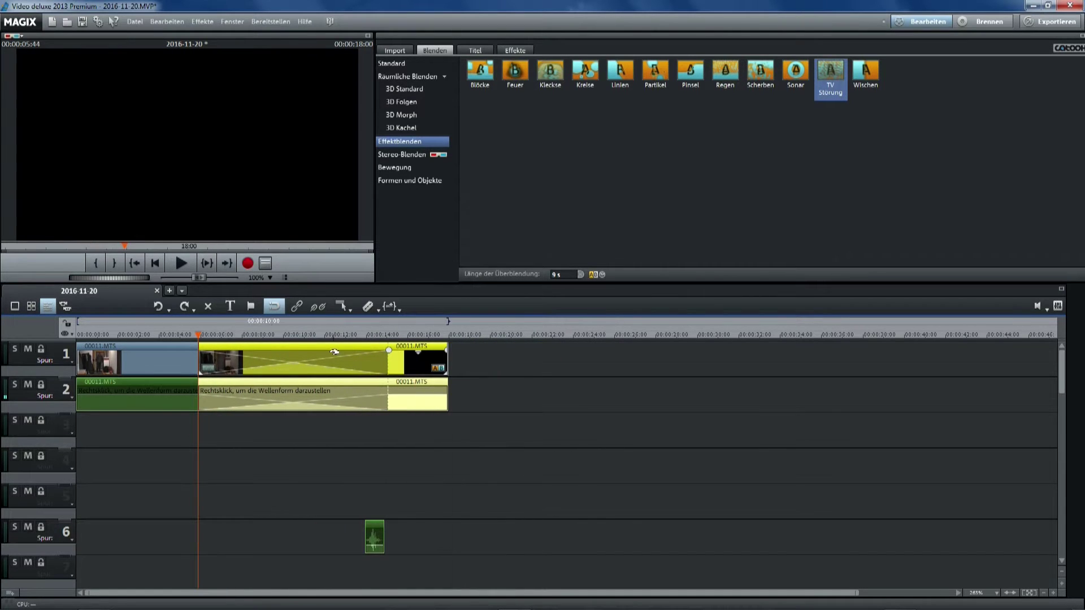
left_click(155, 263)
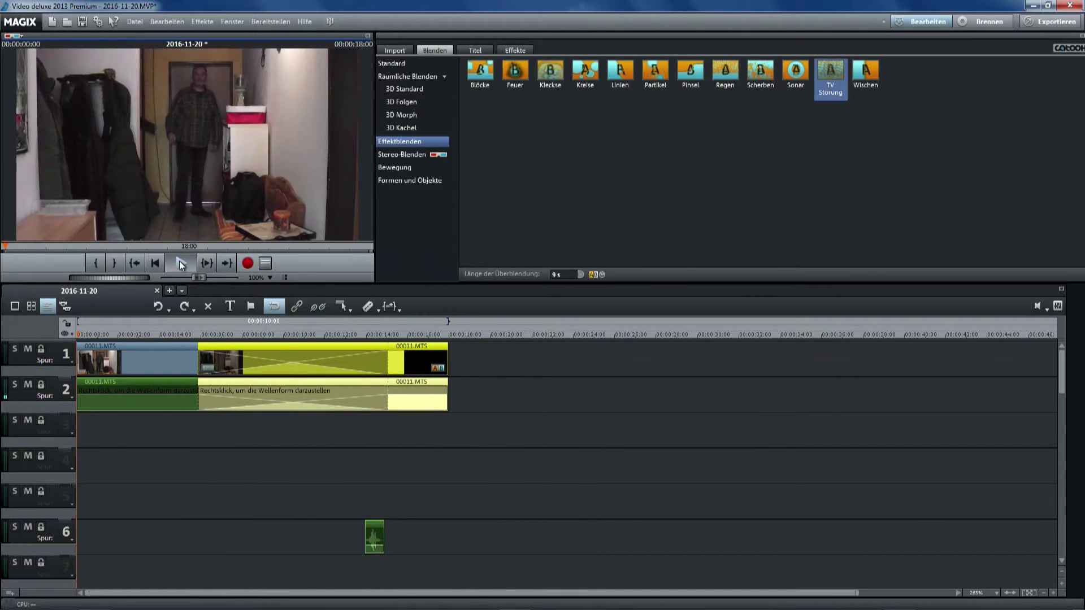
left_click(181, 263)
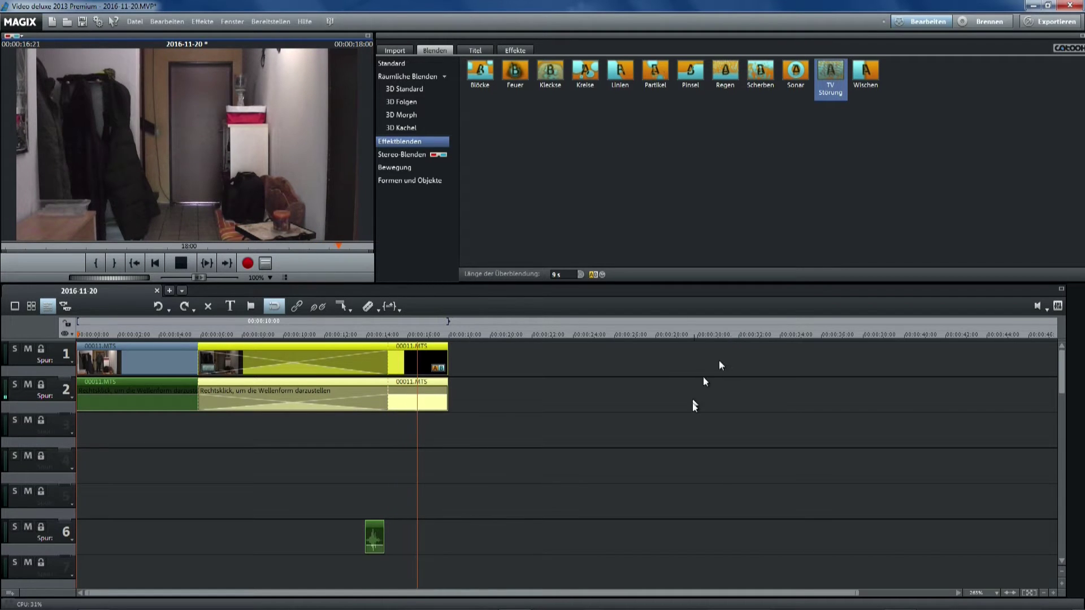
- Delete the transition's sound object from track 6
left_click(379, 537)
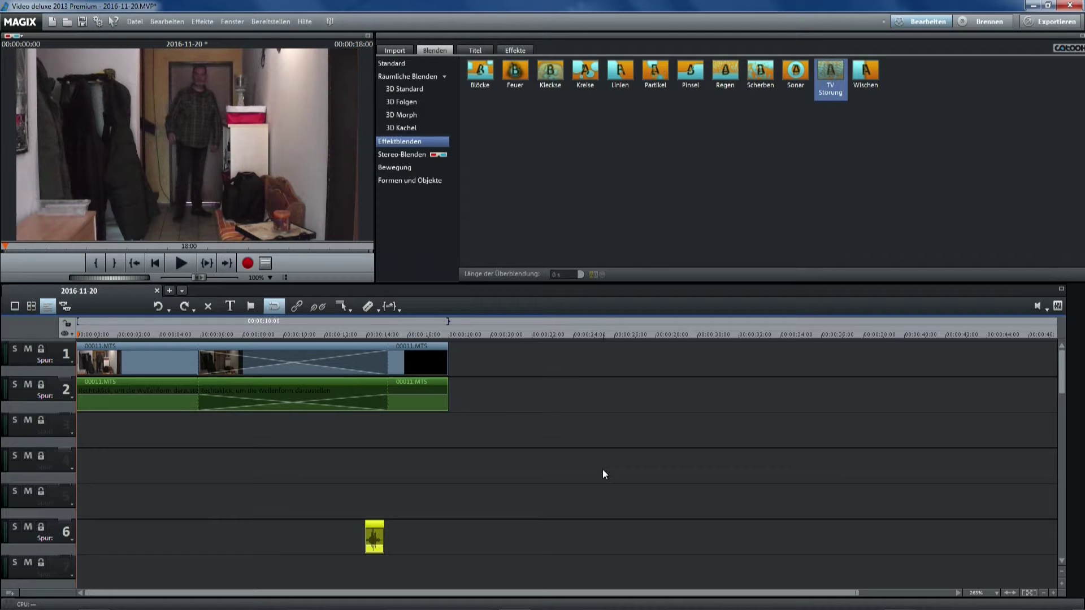
key("Delete")
- Switch to Firefox and search Google for "beamen sound download"
mouse_move(855, 589)
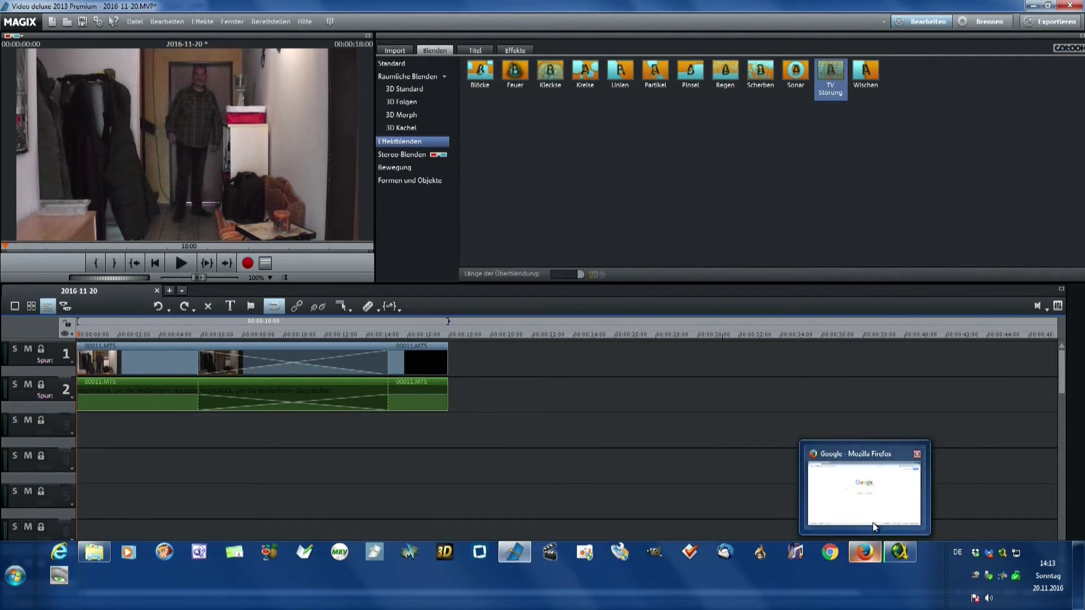
left_click(871, 552)
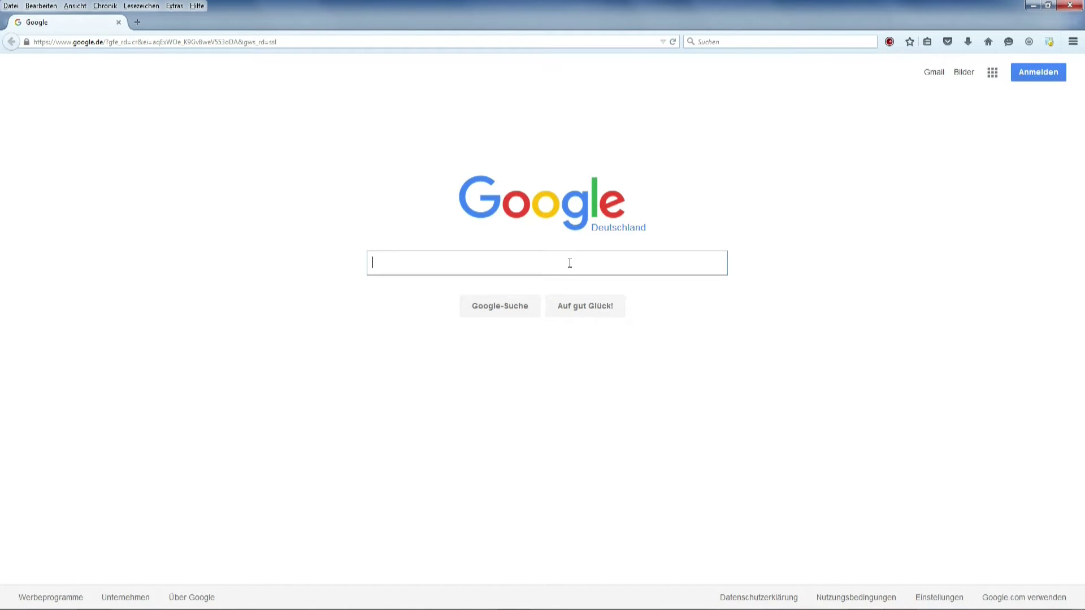
type("a")
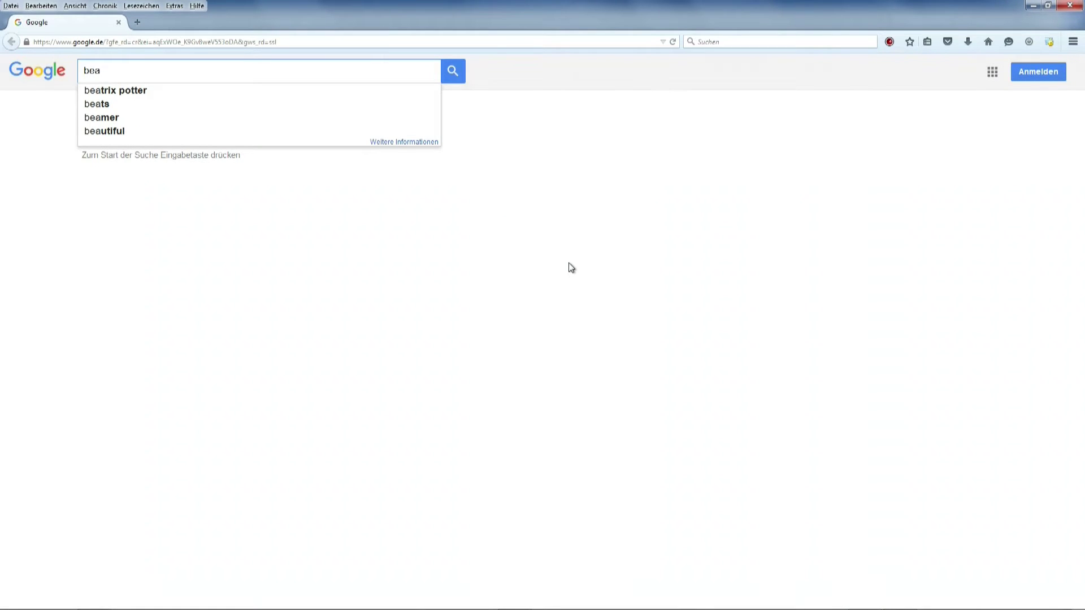
type("men ")
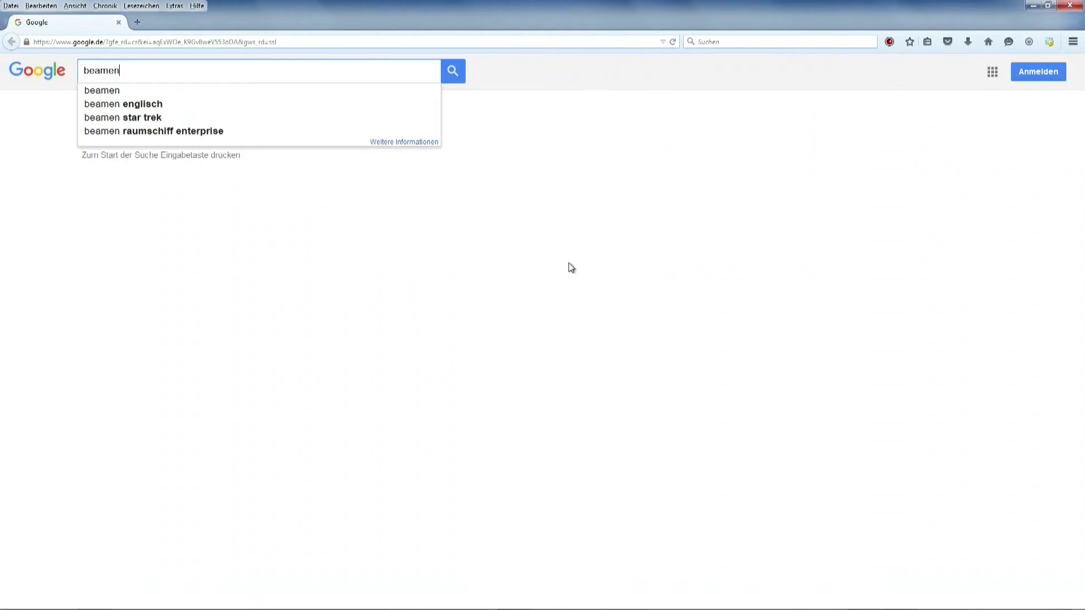
type("so")
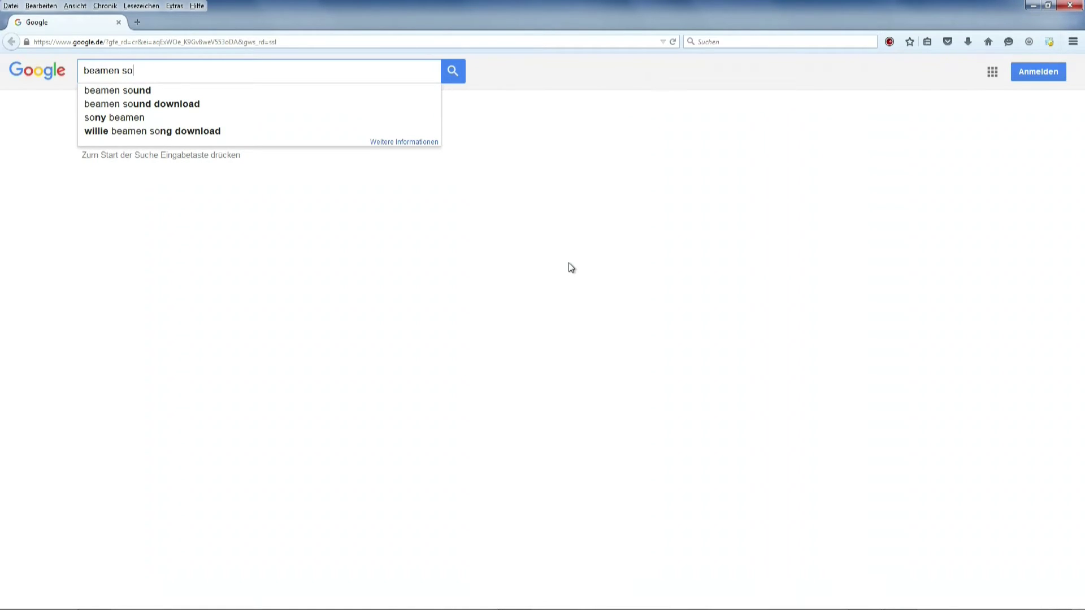
key("Down")
key("Down")
key("Return")
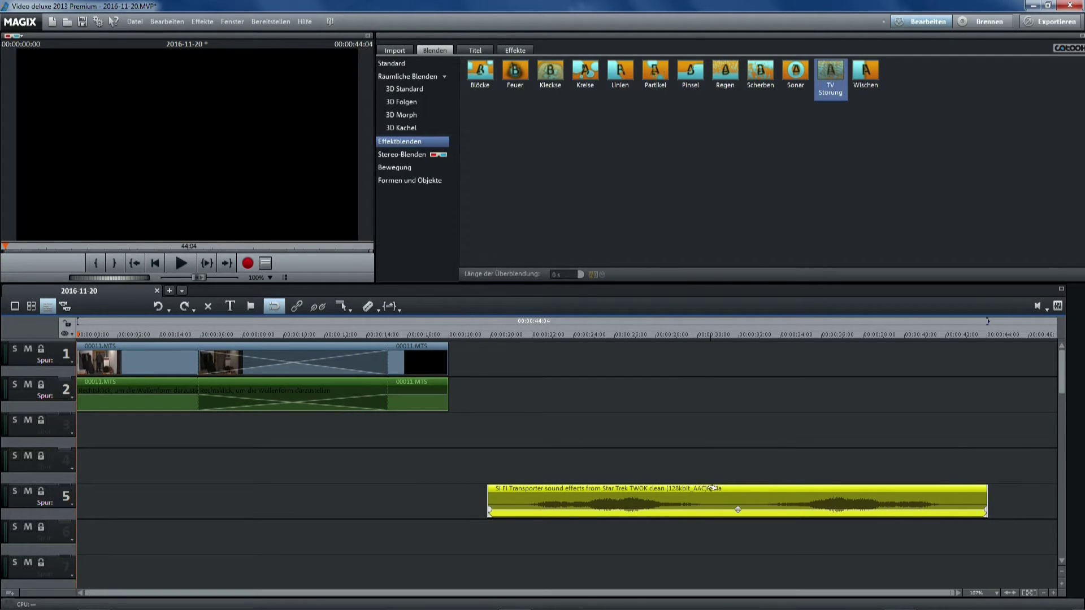
- Move the Star Trek transporter sound to track 3 so that it starts shortly before the crossfade between the clips
left_click_drag(711, 491, 381, 424)
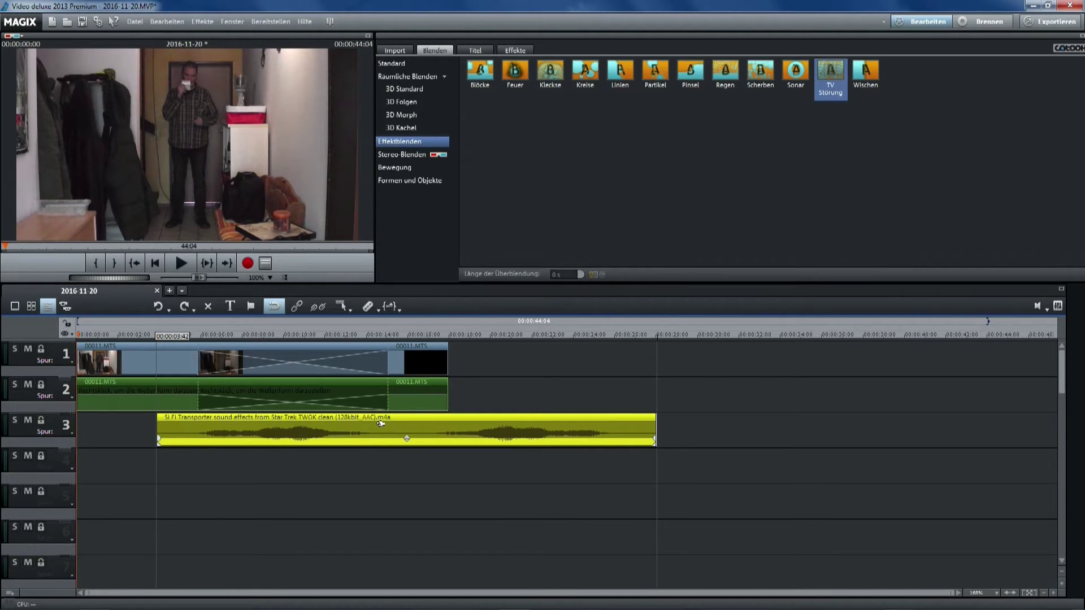
left_click_drag(380, 424, 400, 425)
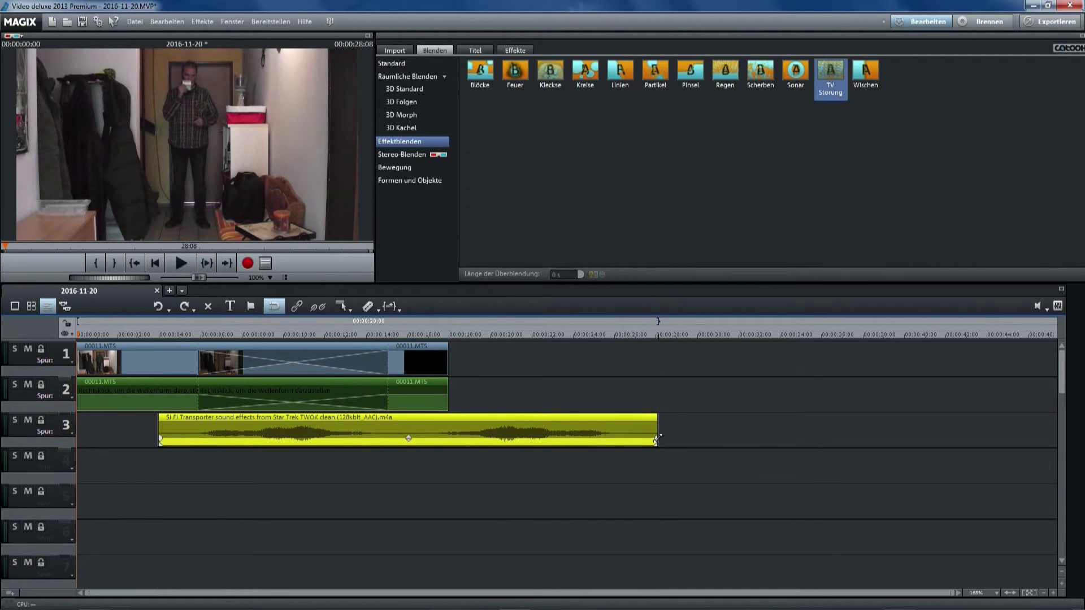
- Shorten the transporter sound on track 3 so that it ends together with the crossfade, and play the film from the beginning
left_click_drag(647, 429, 389, 427)
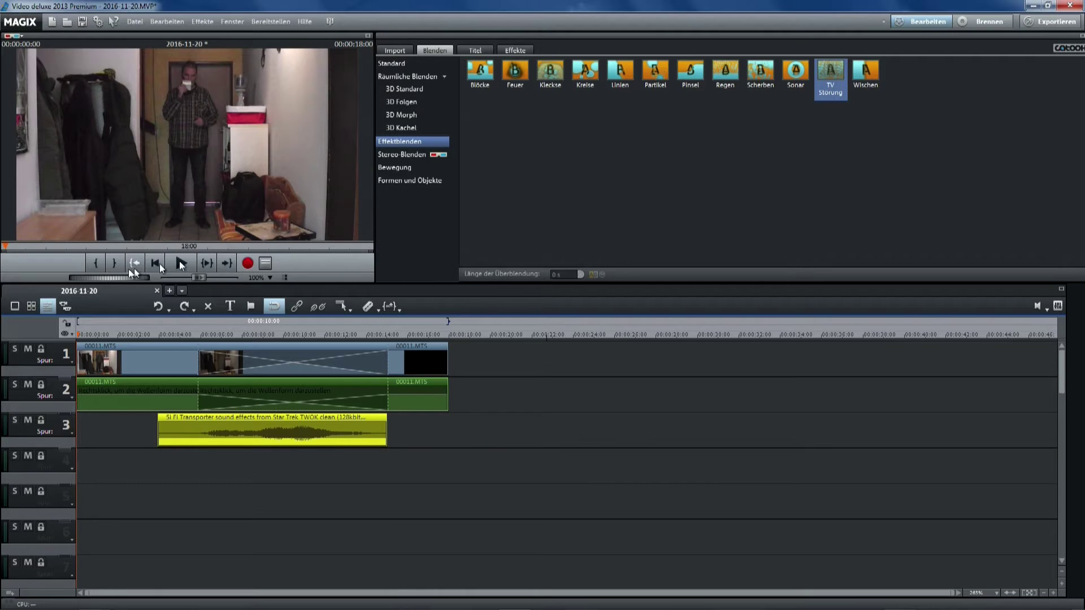
left_click(181, 263)
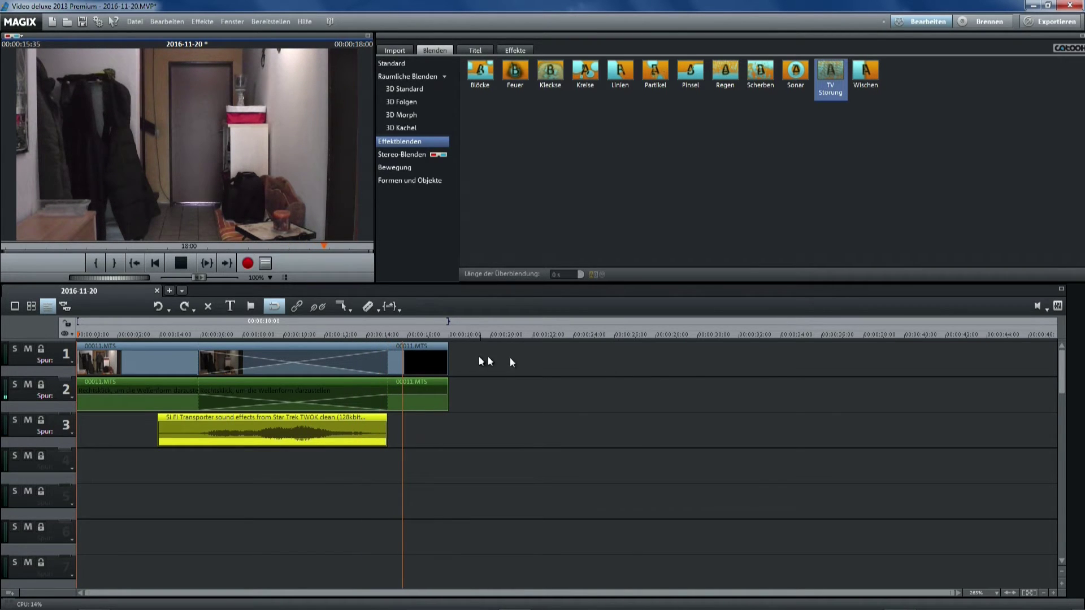
key("space")
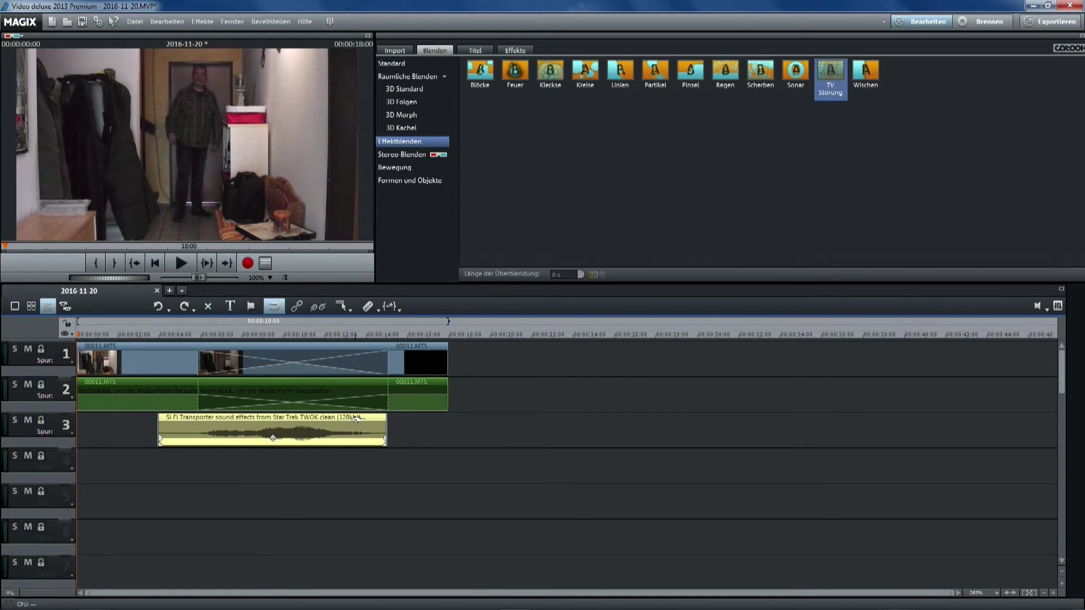
- Separate the two clips and rejoin them with the TV Störung transition as a 9 s crossfade starting at 00:00:05:49
left_click_drag(322, 361, 563, 348)
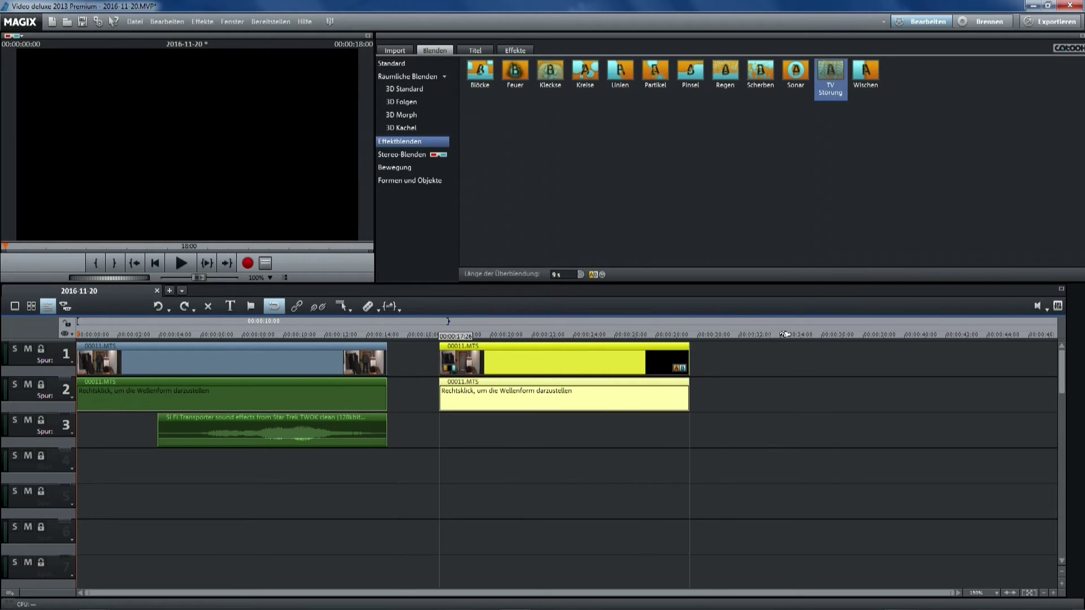
left_click_drag(832, 69, 403, 351)
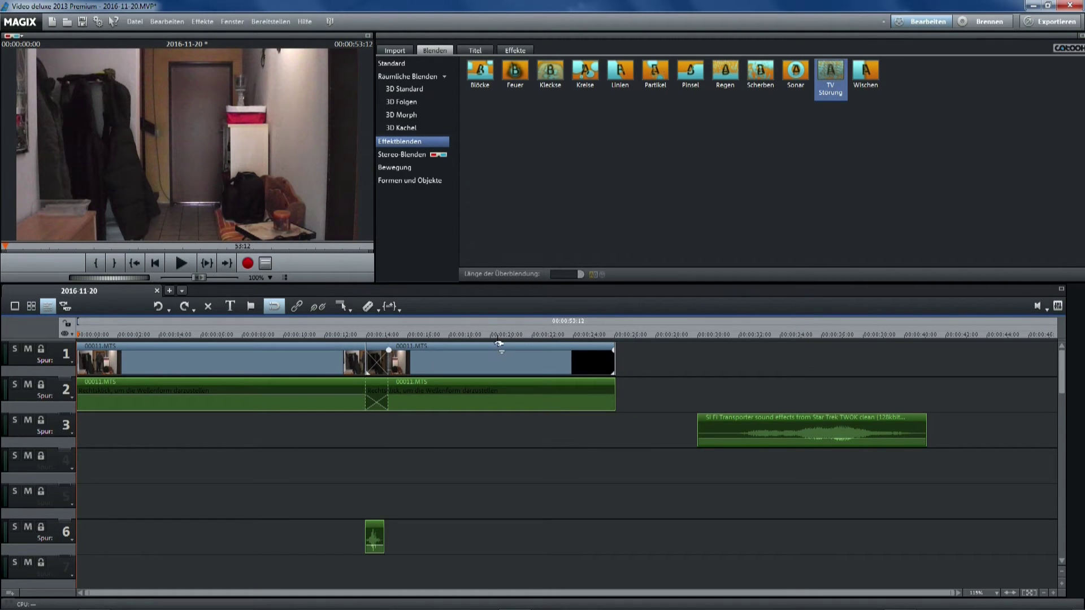
left_click_drag(500, 343, 348, 360)
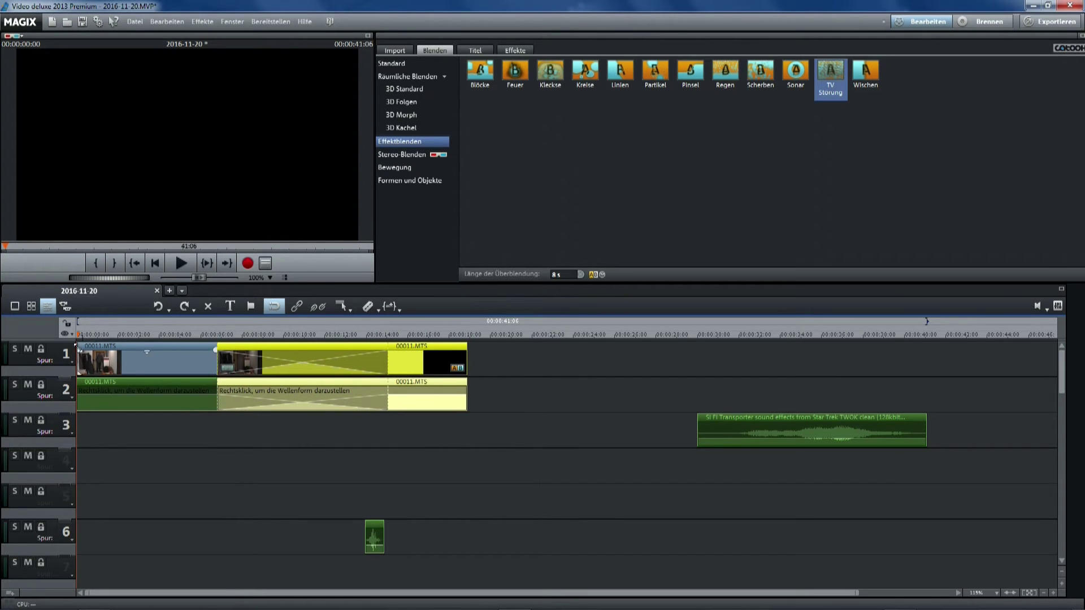
key("space")
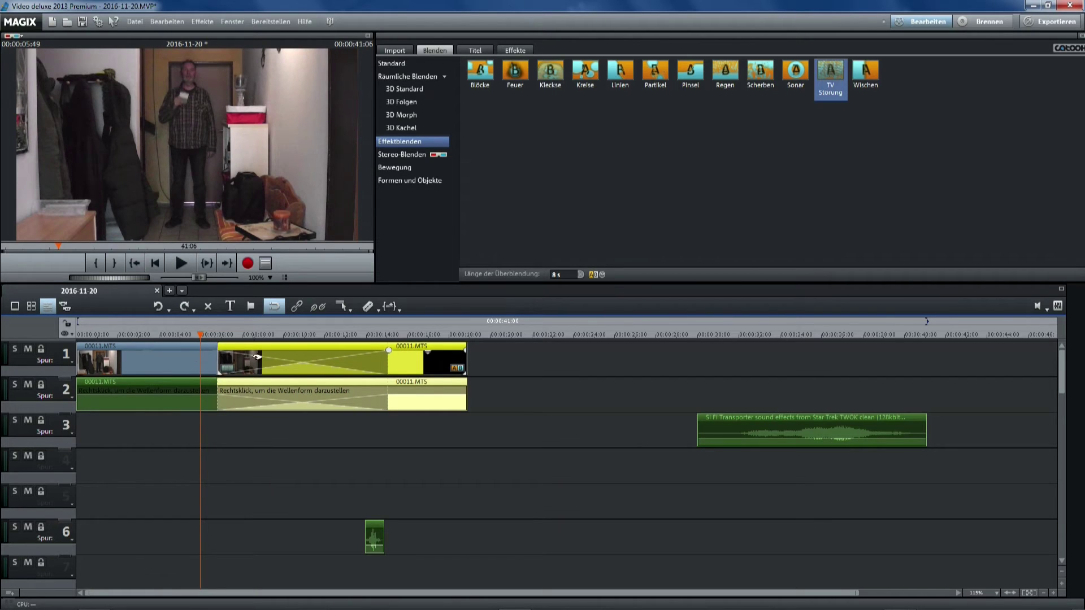
left_click_drag(295, 346, 278, 347)
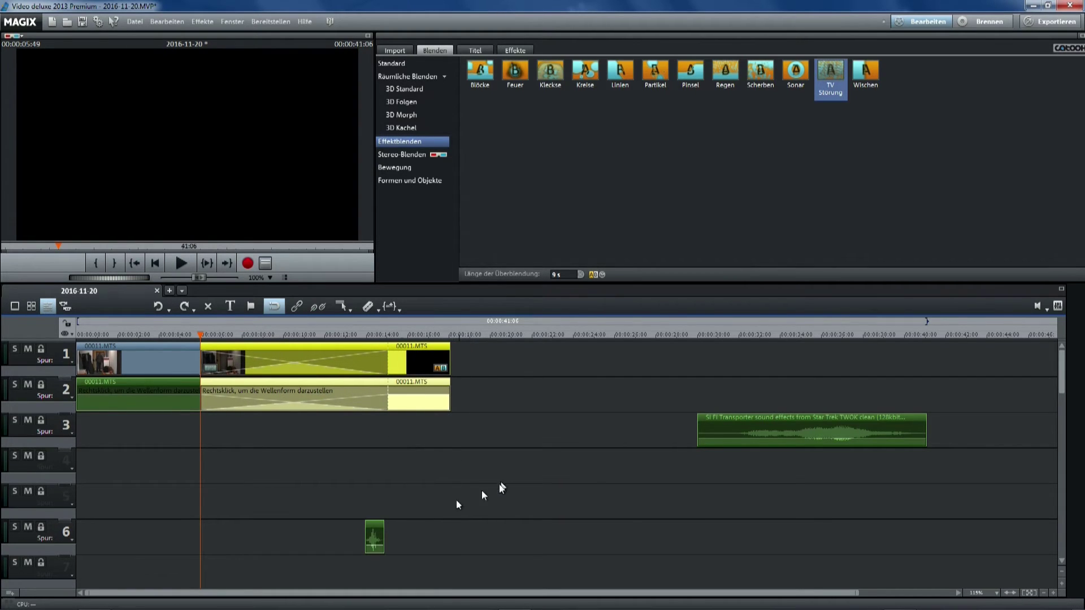
- Delete the sound object that came with the TV Störung transition from track 6
left_click(377, 525)
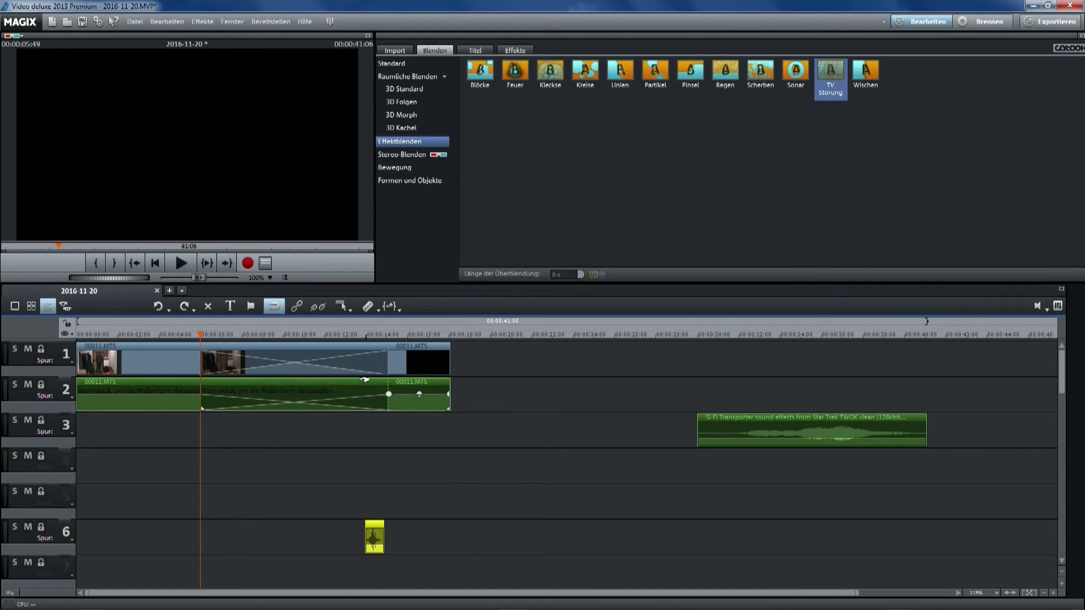
left_click(433, 500)
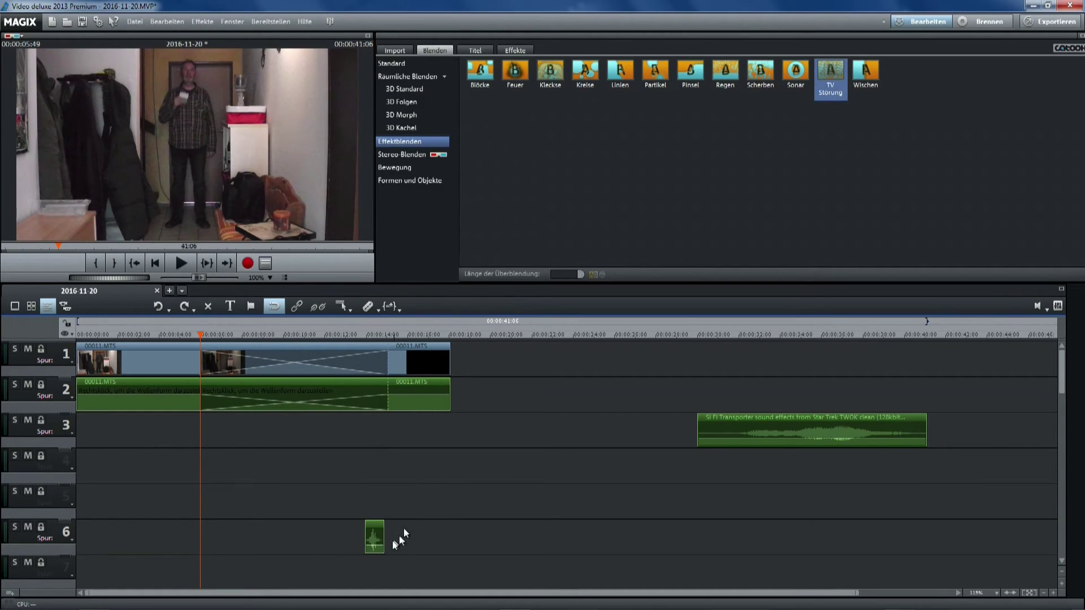
left_click(375, 540)
key("Delete")
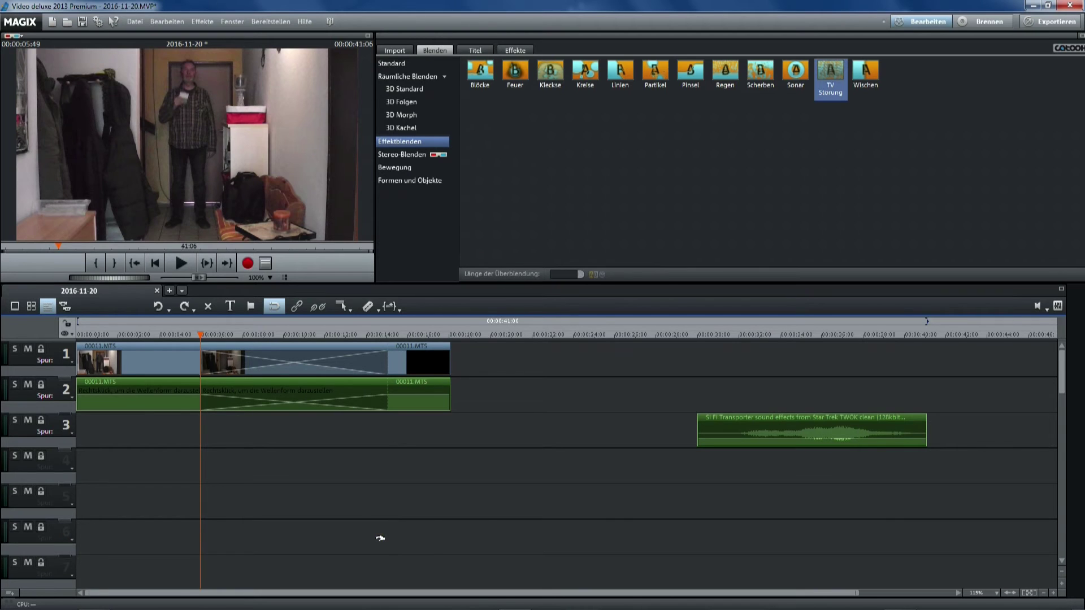
- Move the transporter sound on track 3 back so that it ends with the crossfade, and play the film from the beginning
left_click_drag(788, 418, 252, 431)
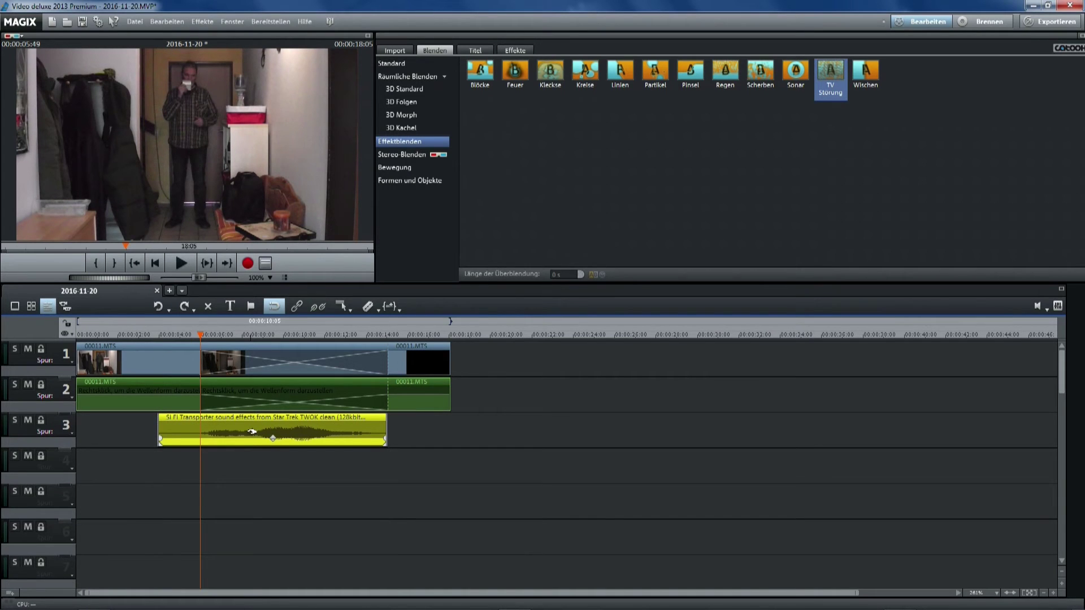
left_click(156, 264)
key("space")
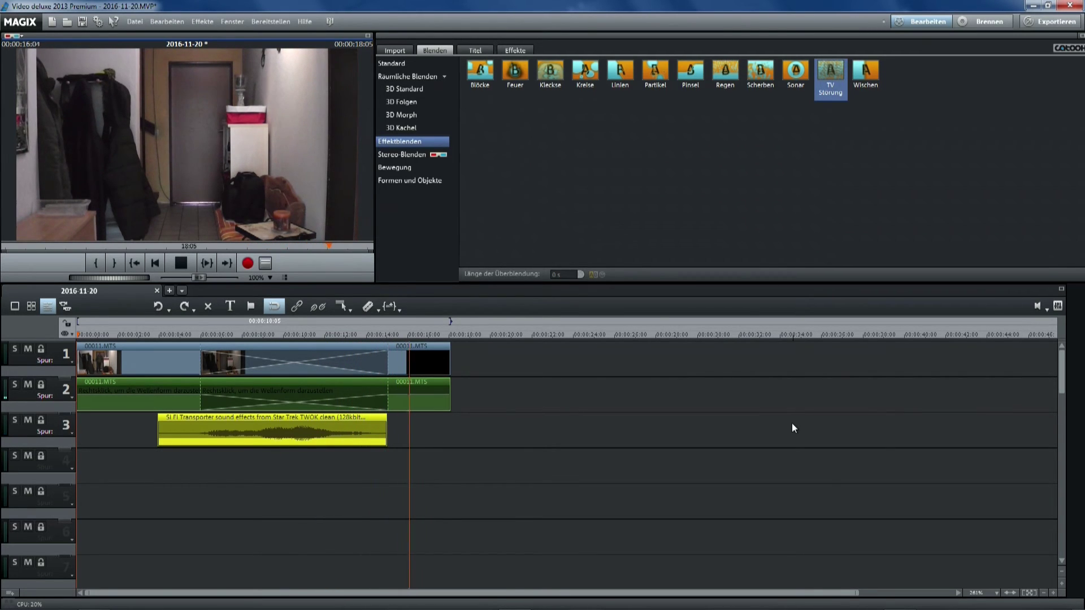
left_click(181, 263)
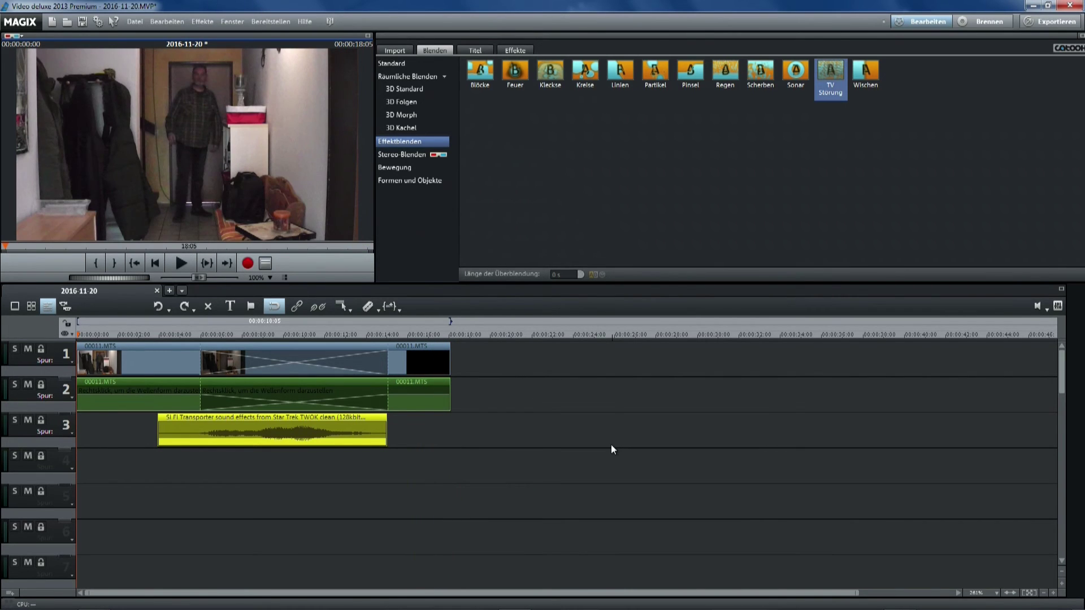